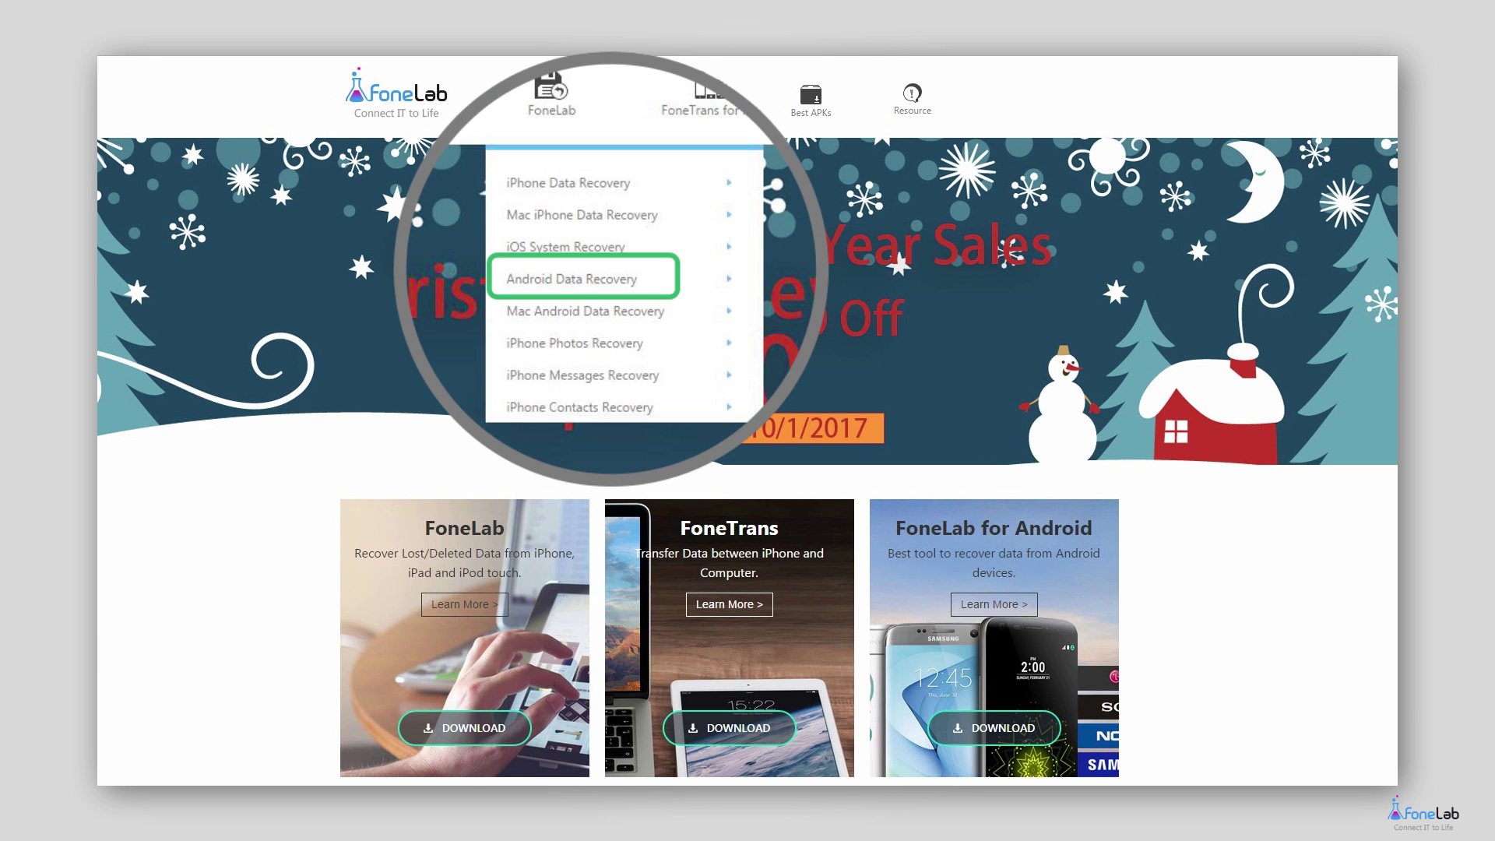
Go to the Android Data Recovery product page on the FoneLab website
click(575, 216)
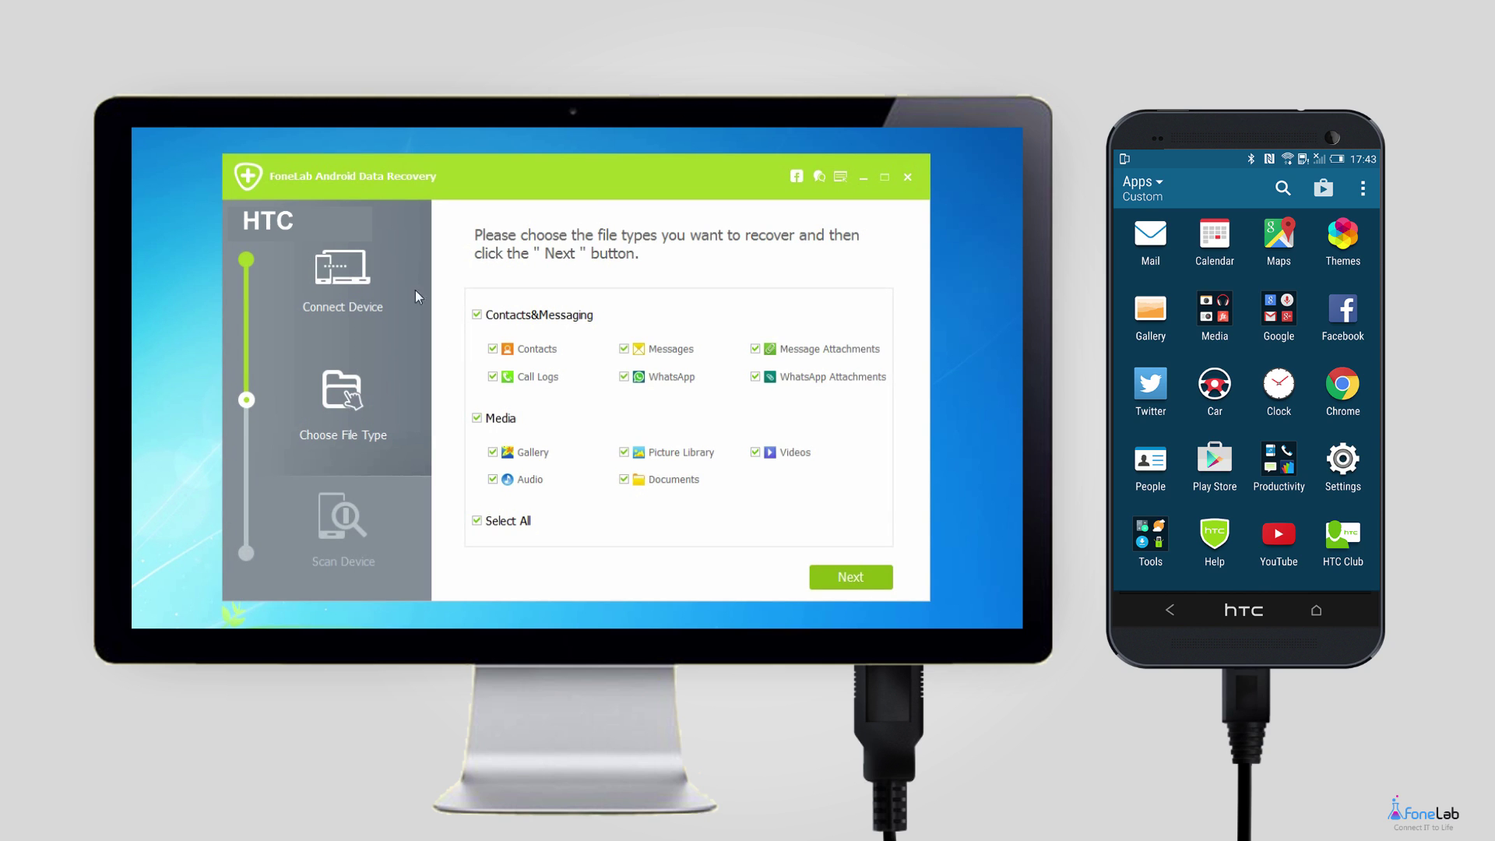
Limit recovery to WhatsApp and WhatsApp Attachments only, then start scanning the HTC phone
click(477, 519)
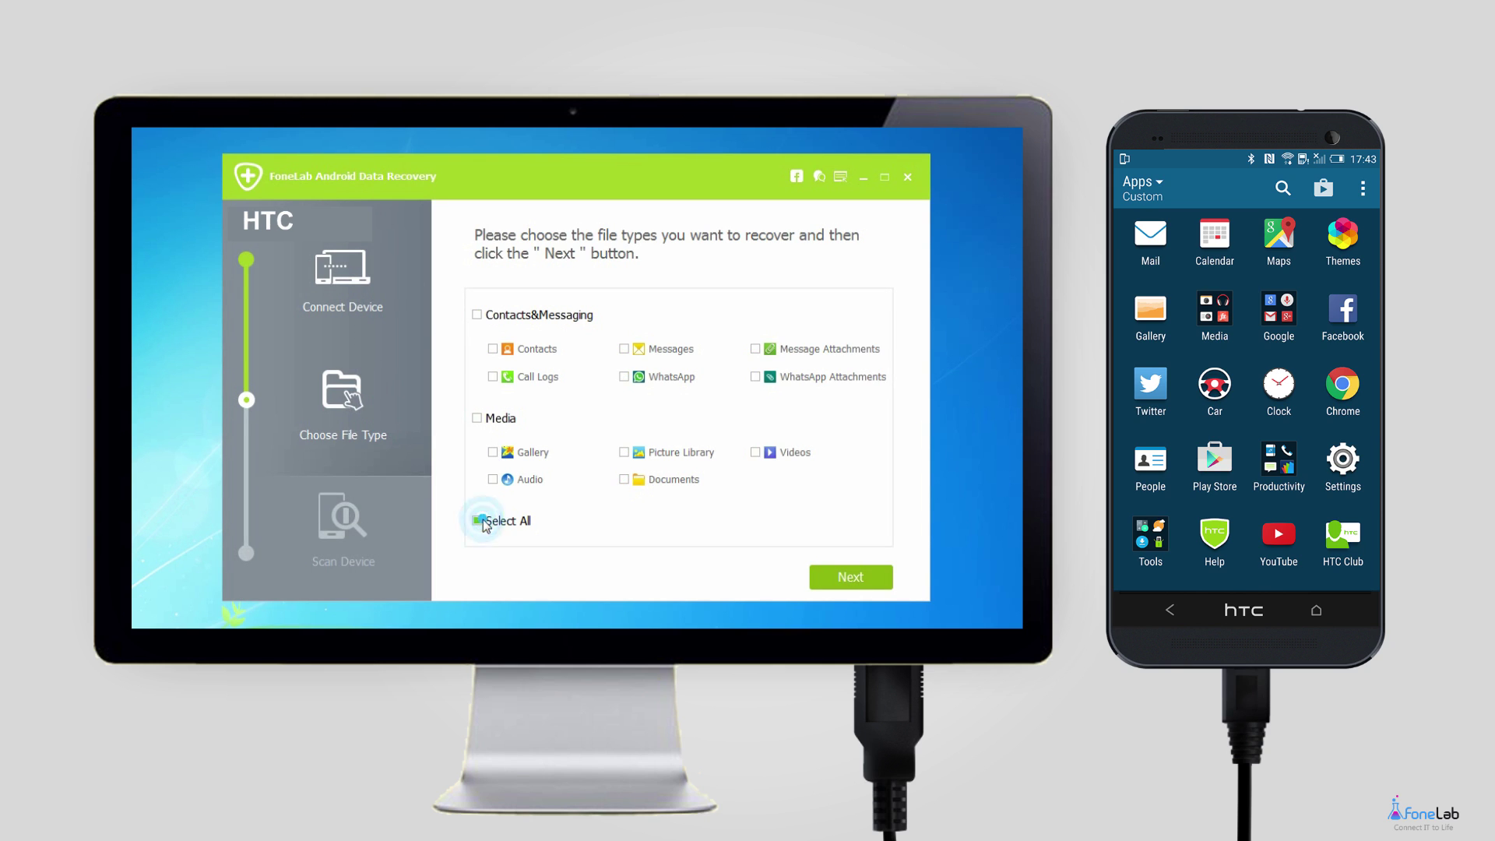
click(626, 377)
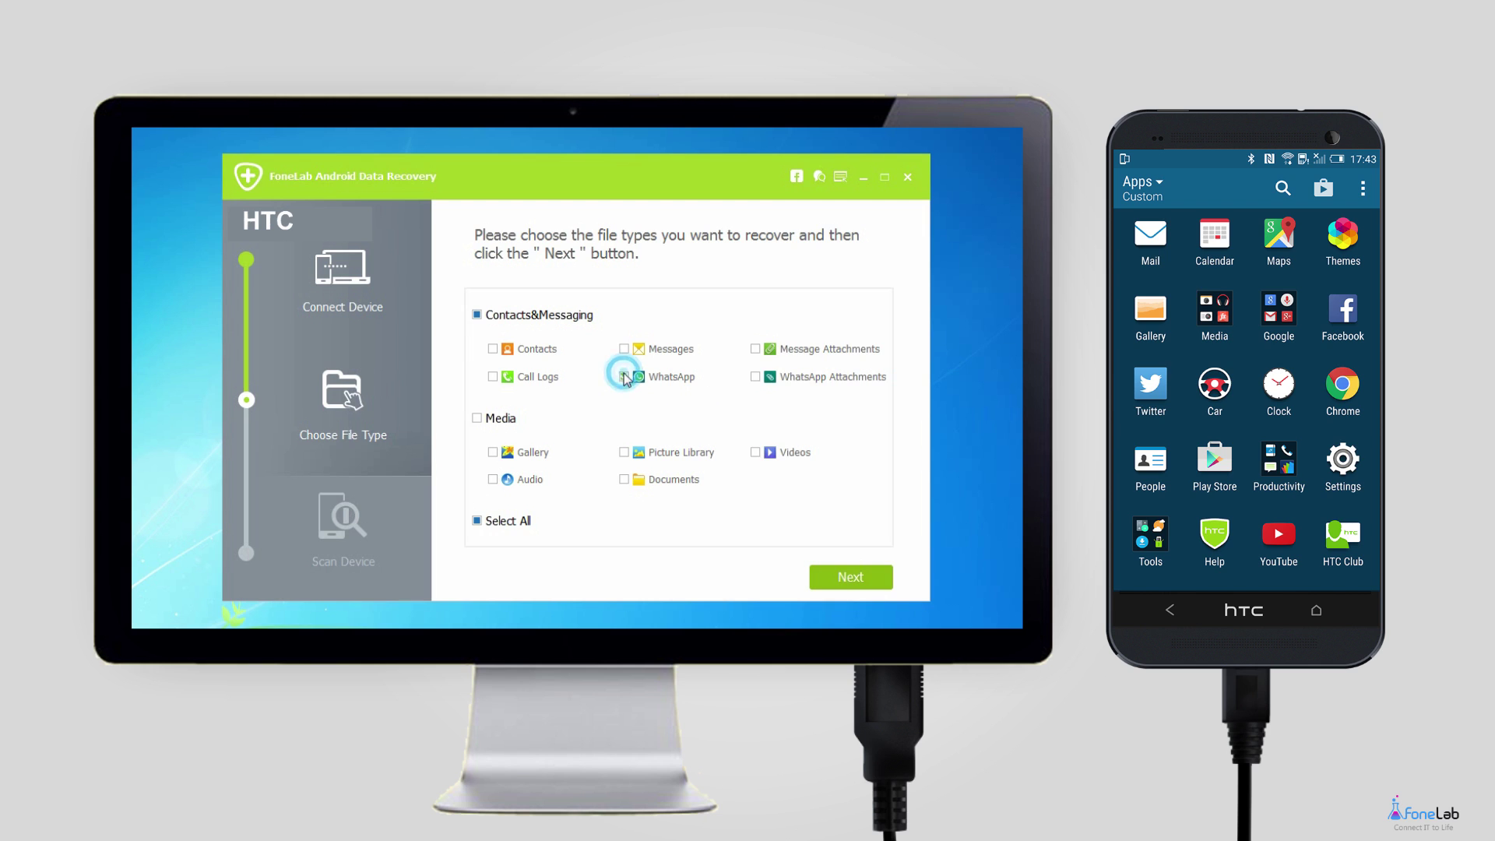
click(755, 377)
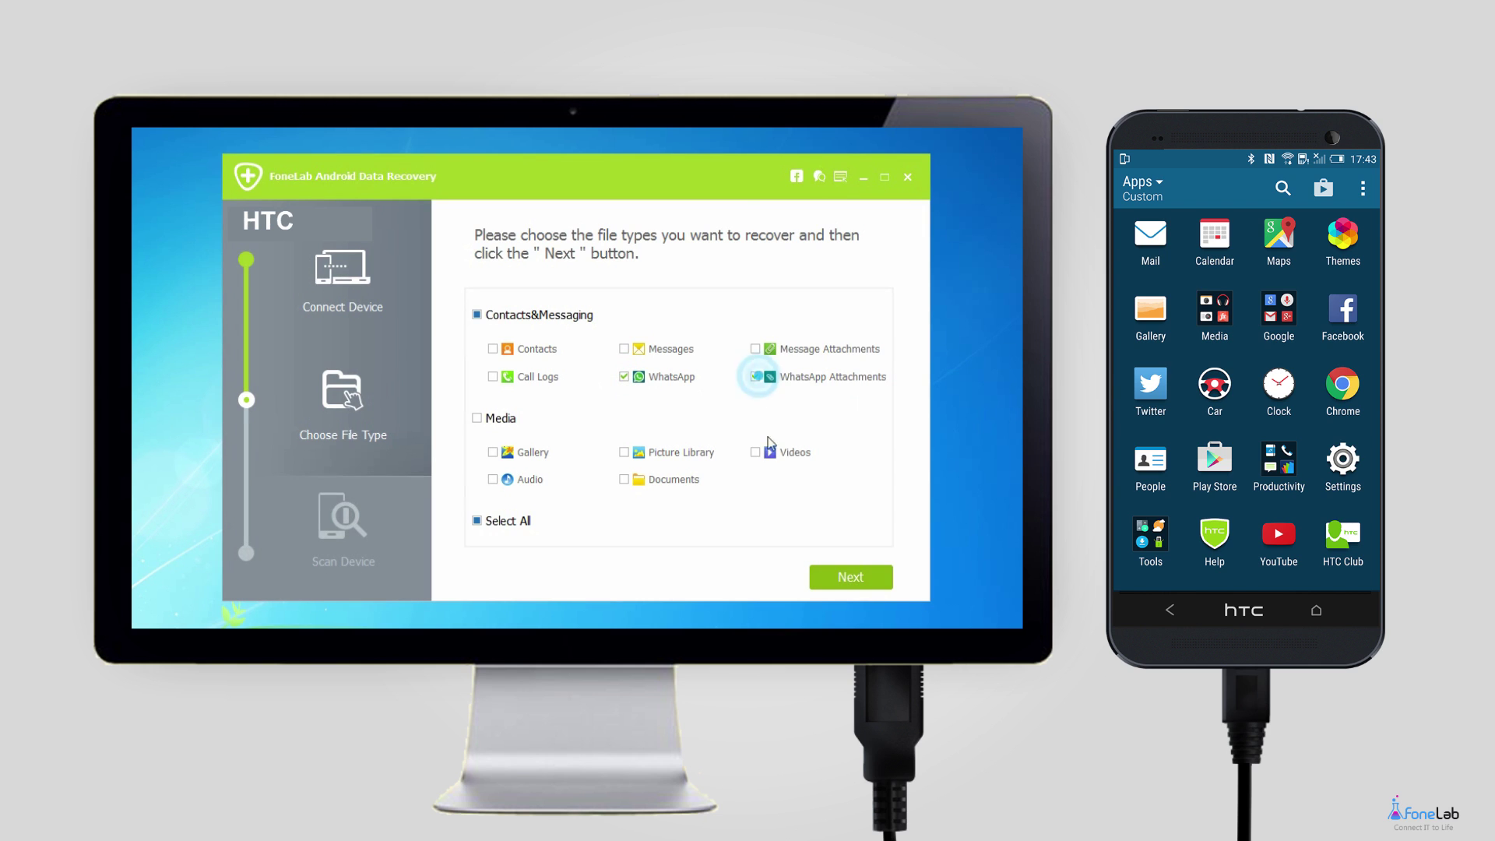
click(836, 579)
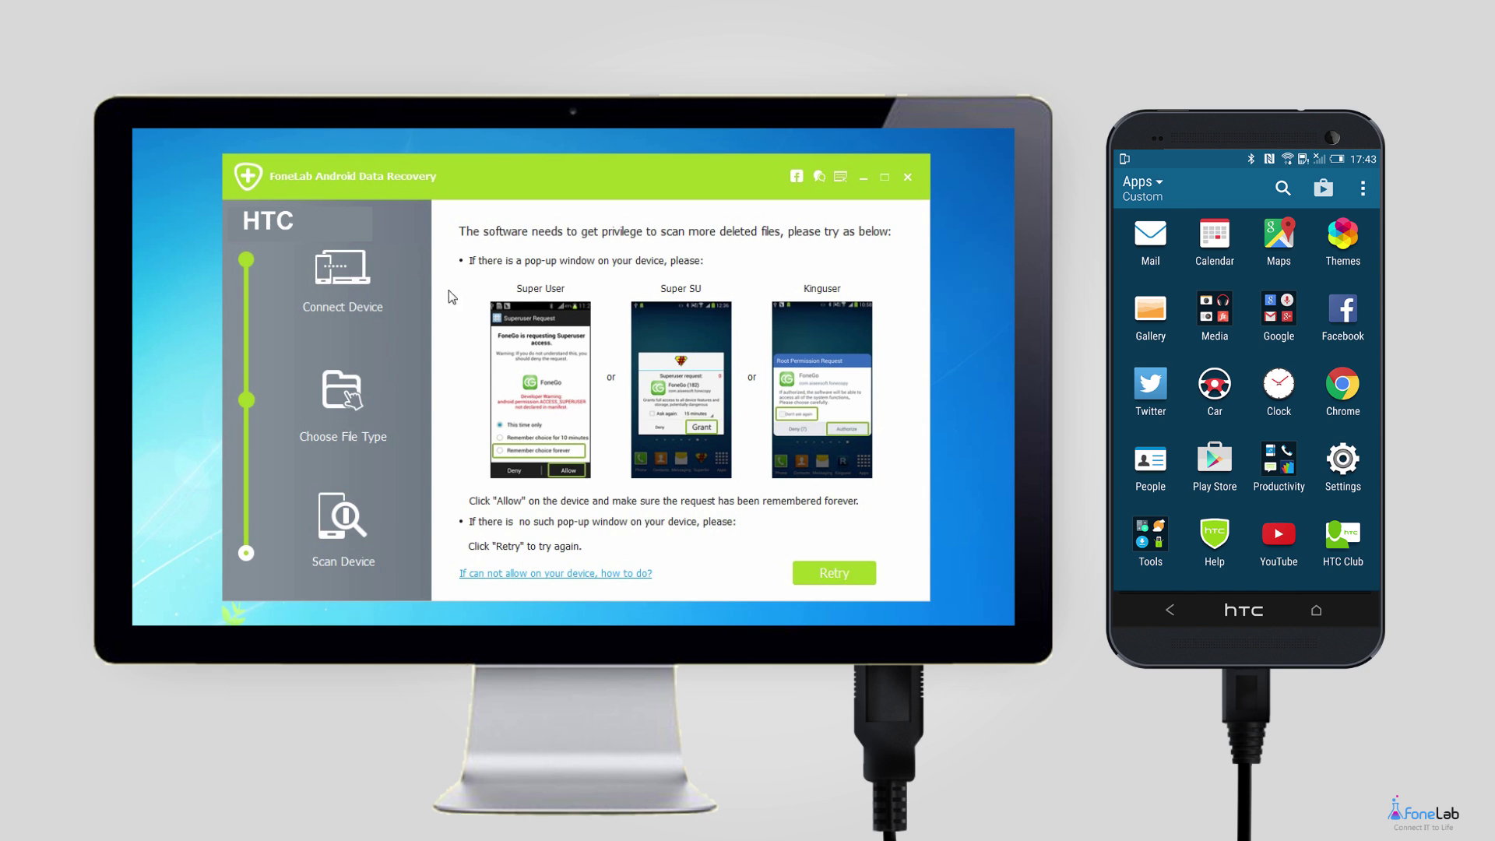
Retry the scan after granting root permission on the phone
click(819, 576)
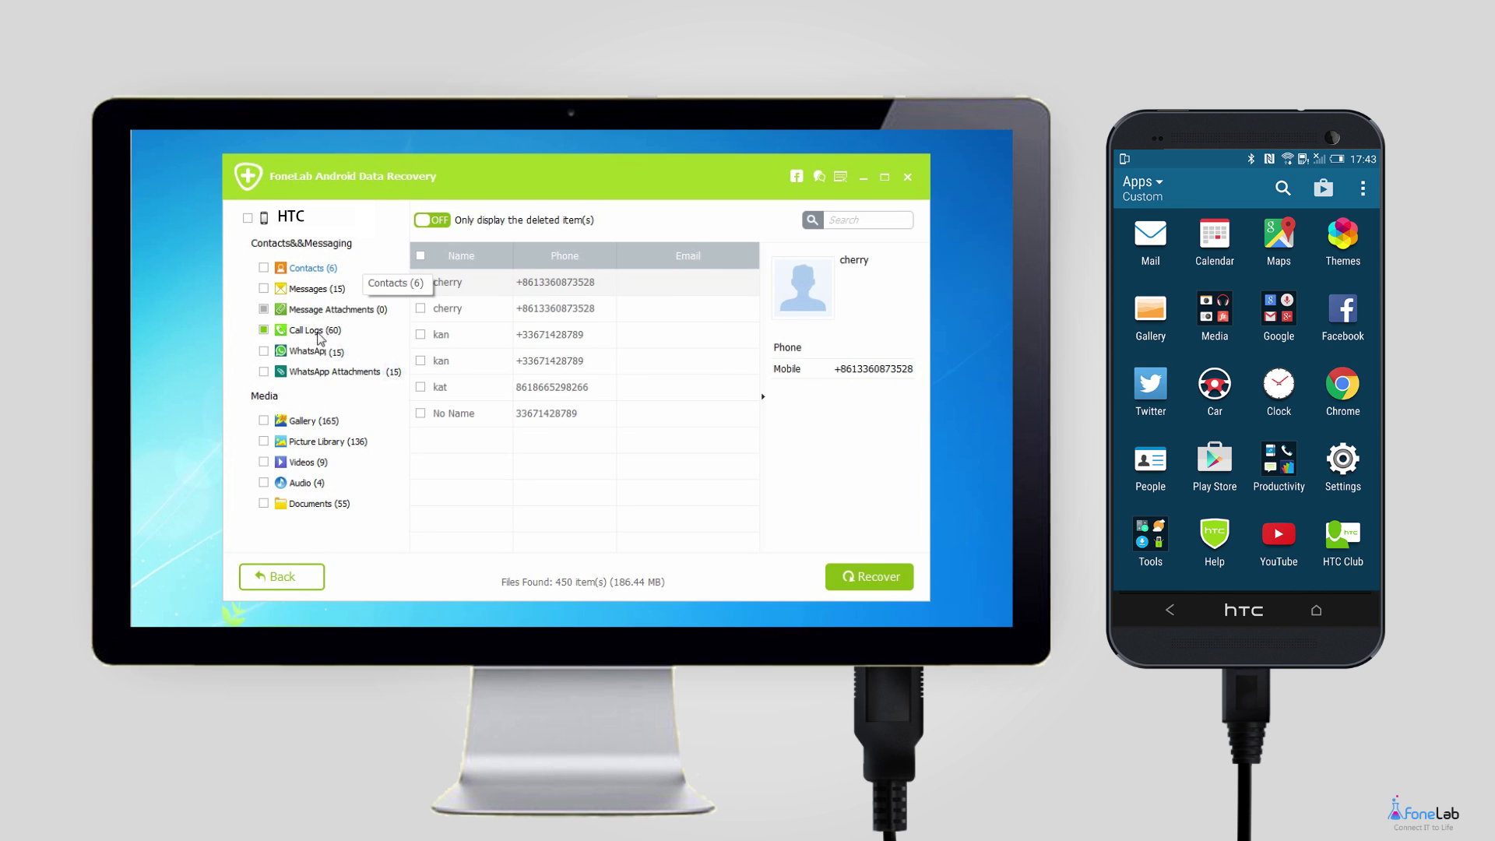
click(306, 352)
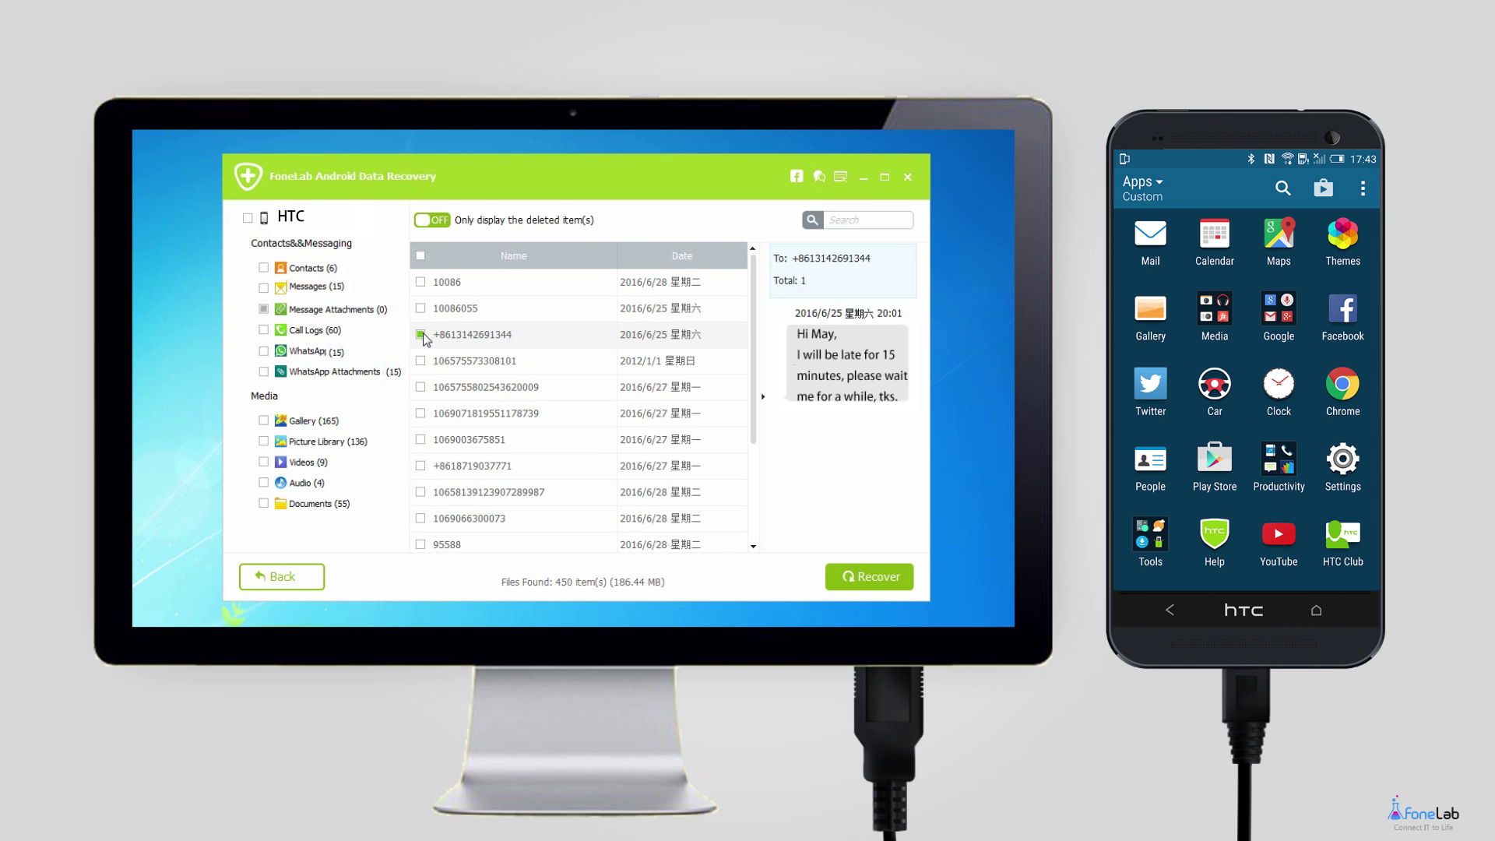
click(422, 335)
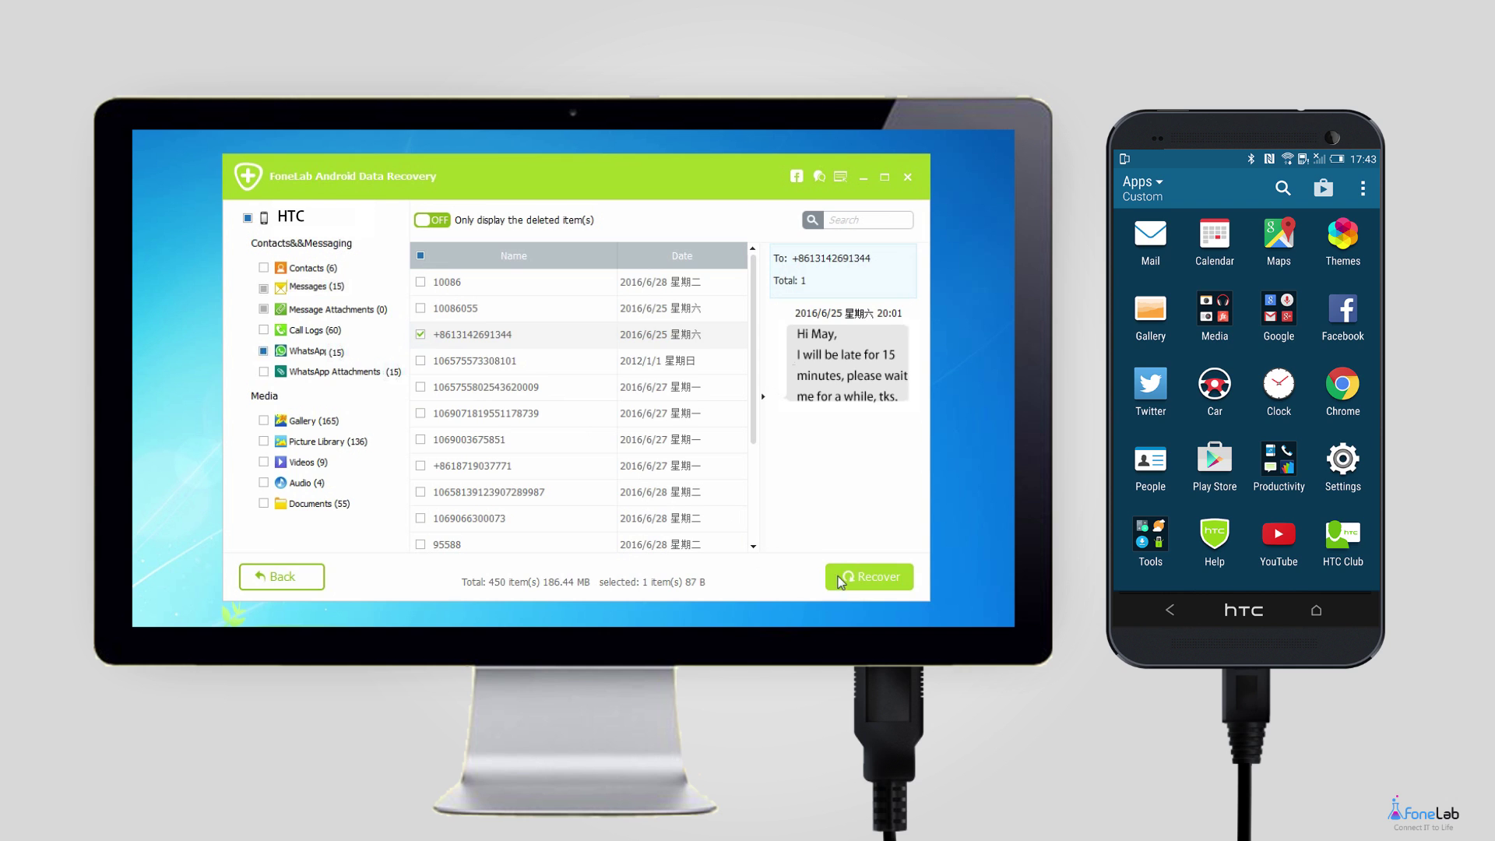
click(856, 578)
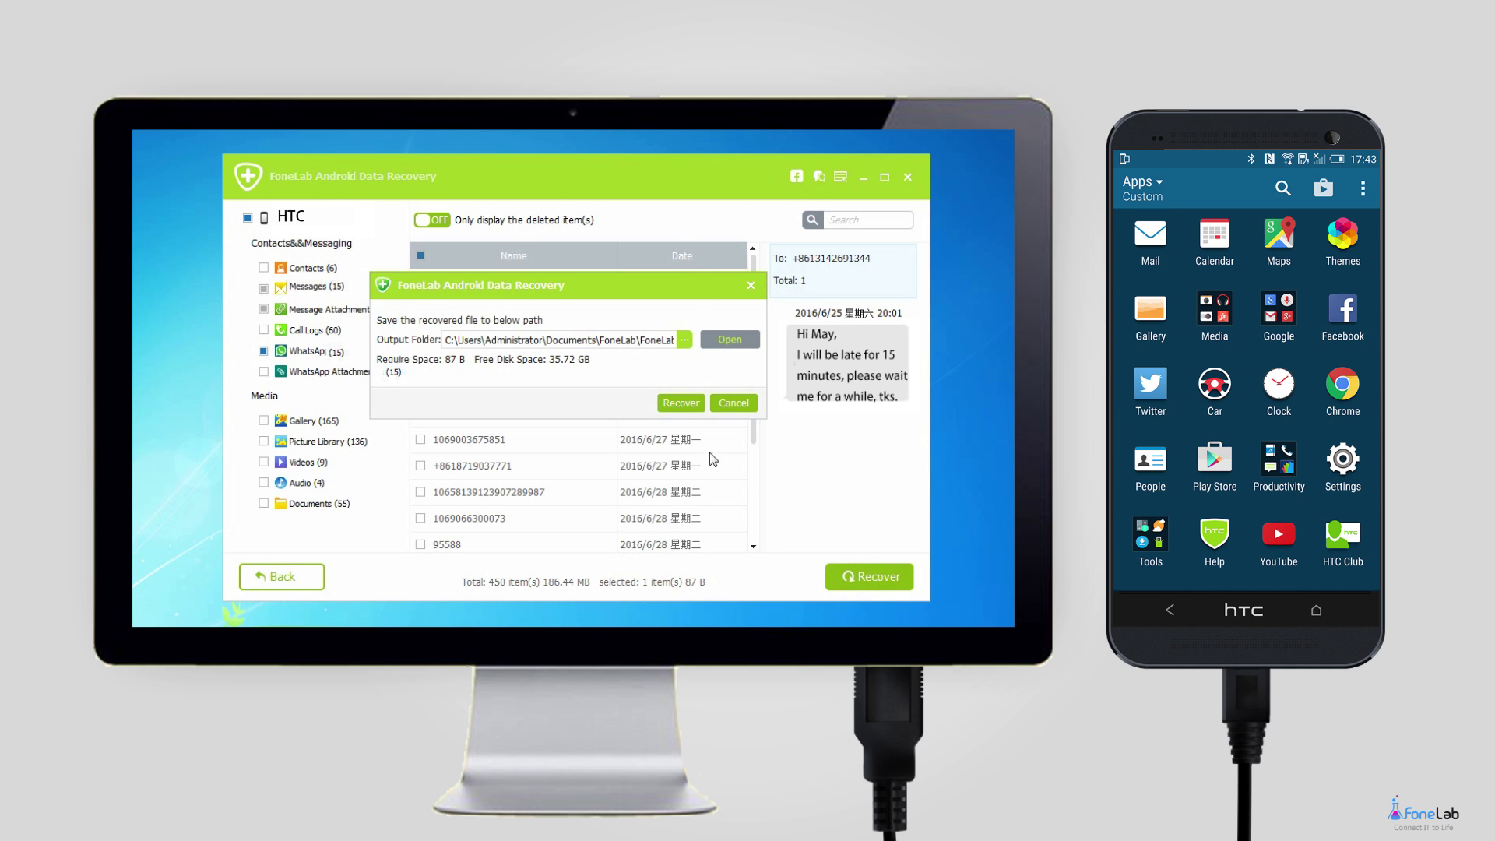